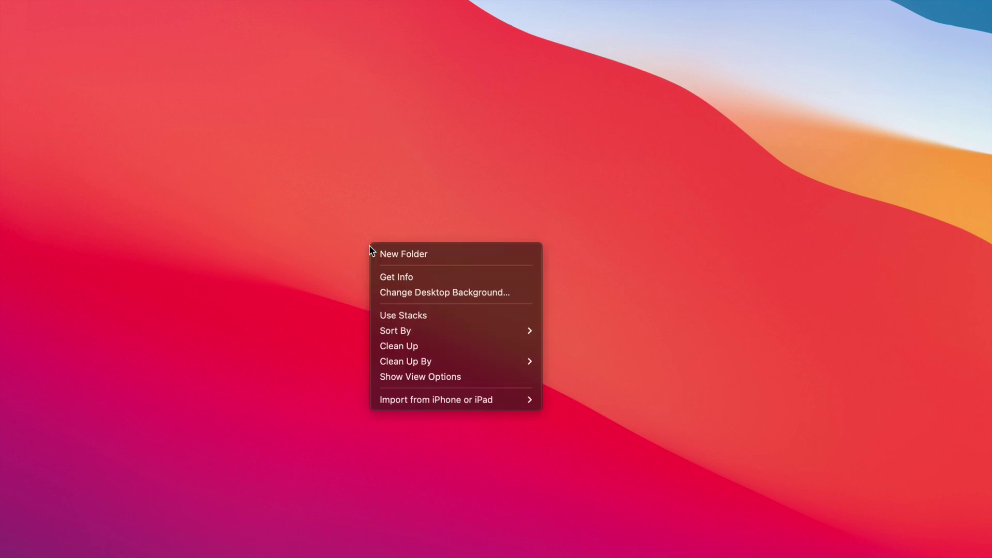
# Step: Create 'untitled folder 2' on the desktop, move it up-right, and open it
pyautogui.click(401, 253)
pyautogui.click(405, 249)
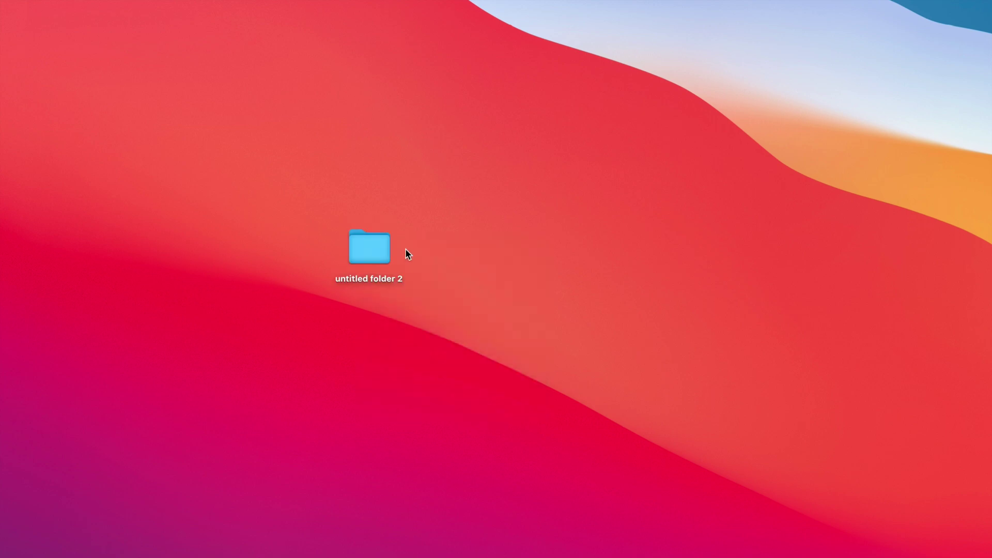
pyautogui.moveTo(370, 248); pyautogui.dragTo(424, 188)
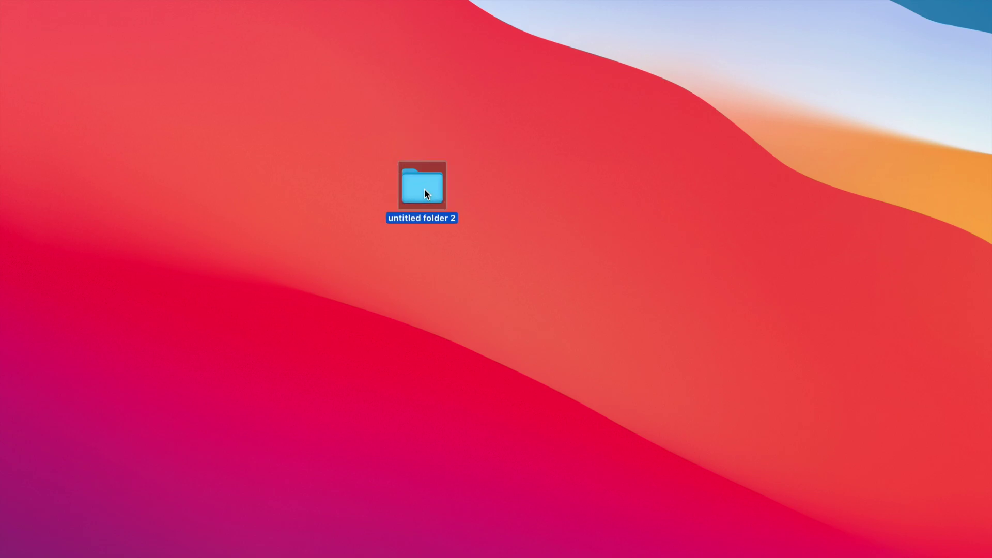
pyautogui.doubleClick(423, 188)
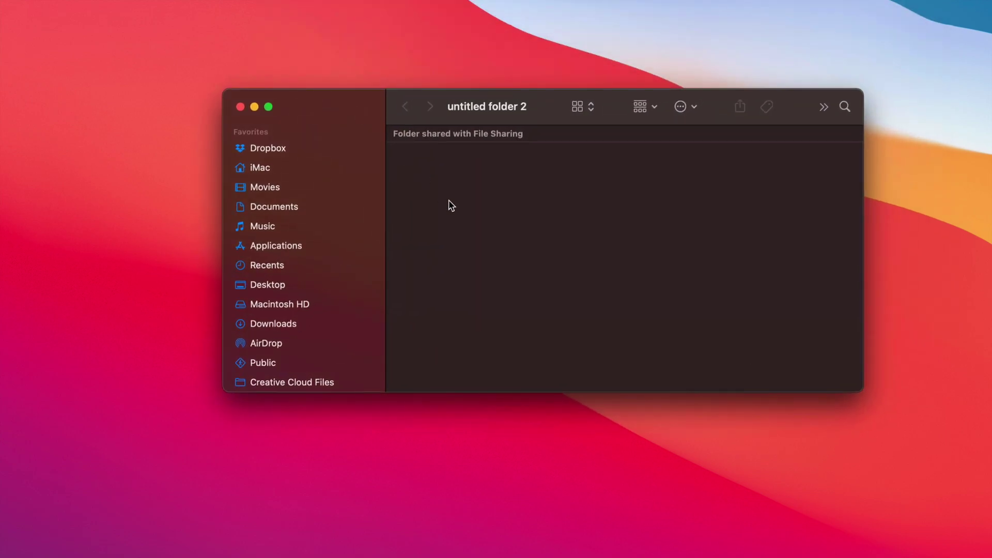
# Step: Add a new subfolder inside it and rename it 'sadhjasjkhdkjash'
pyautogui.rightClick(512, 109)
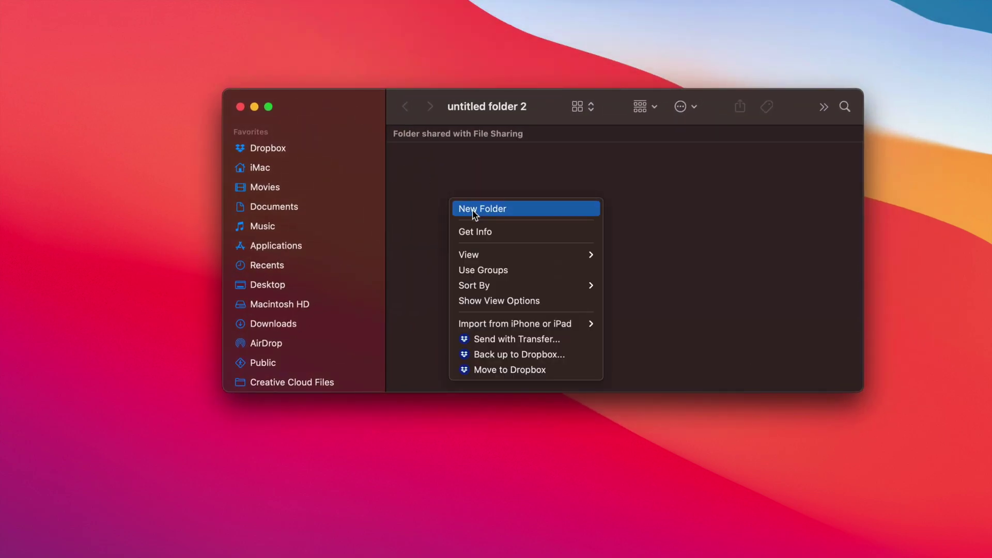
pyautogui.click(467, 209)
pyautogui.click(545, 221)
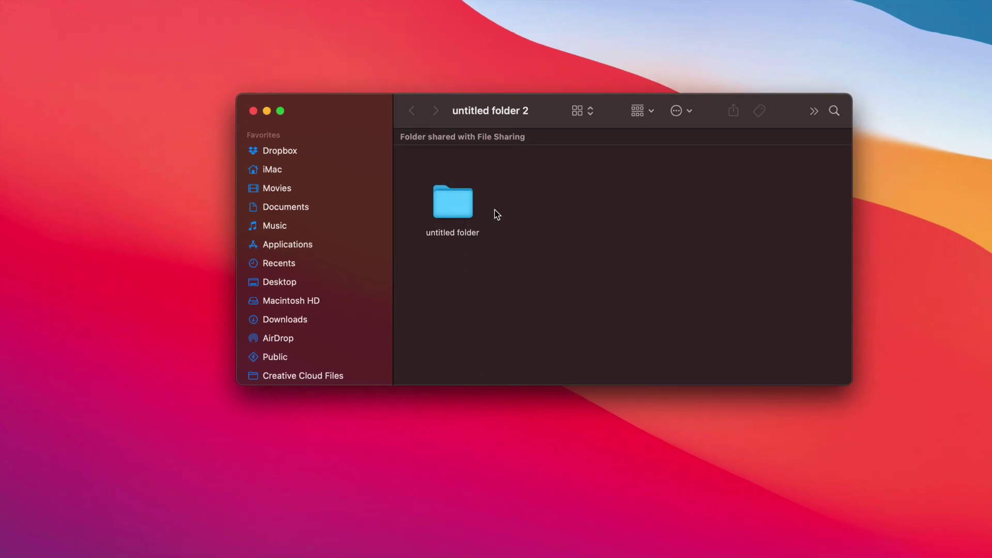
pyautogui.click(463, 203)
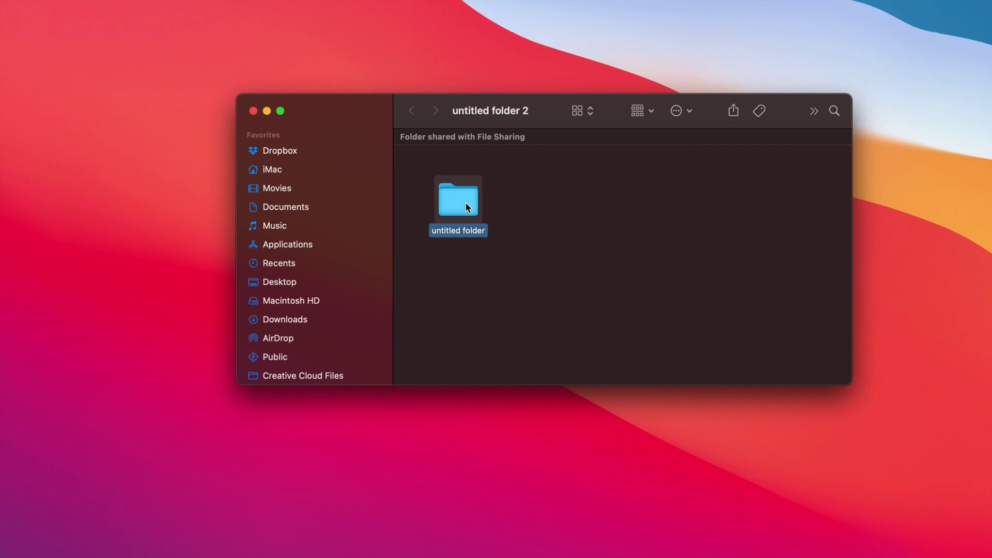
pyautogui.press('Return')
pyautogui.write('sadhjasjkhdkjash')
pyautogui.click(544, 221)
pyautogui.click(480, 209)
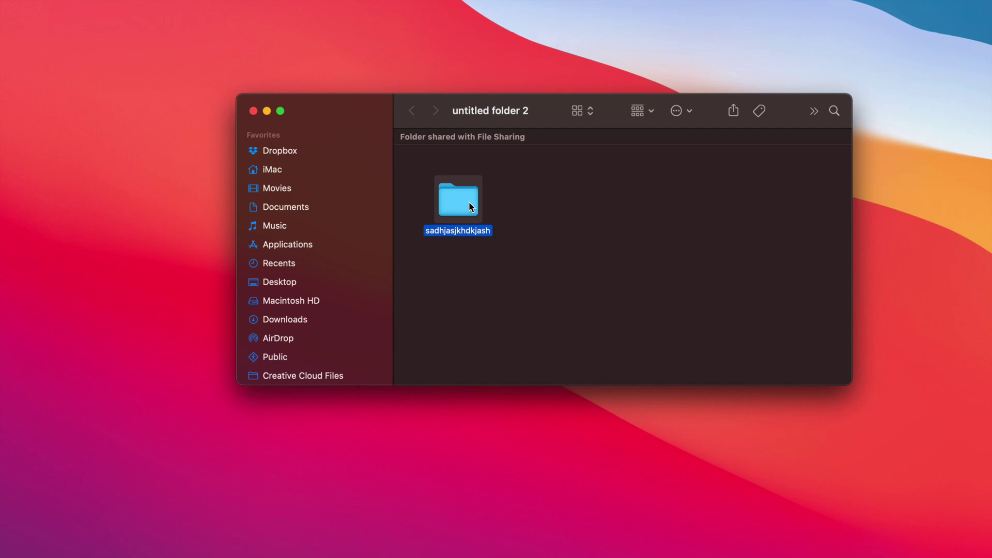
pyautogui.click(543, 217)
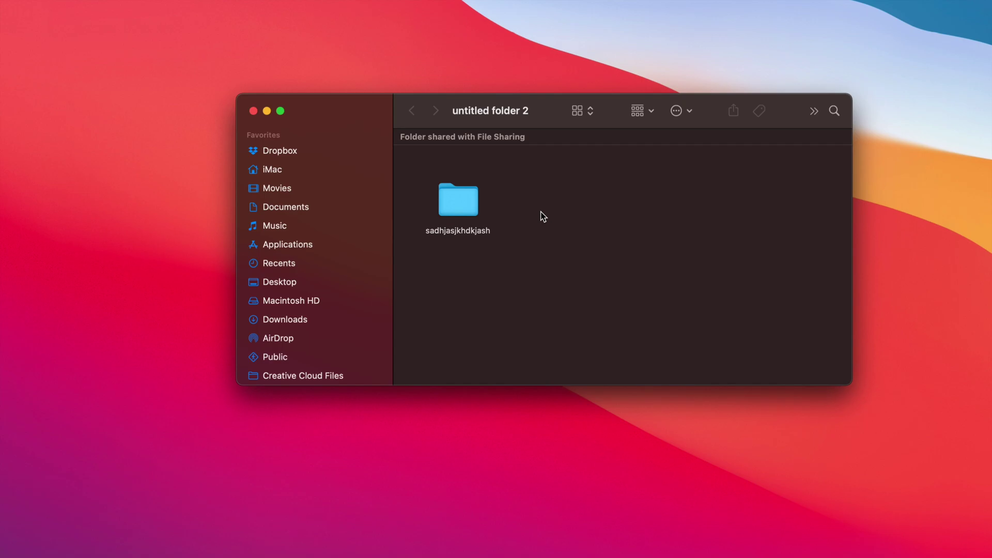
# Step: Duplicate sadhjasjkhdkjash, place the copy beside it, and move and narrow the window
pyautogui.press('super+v')
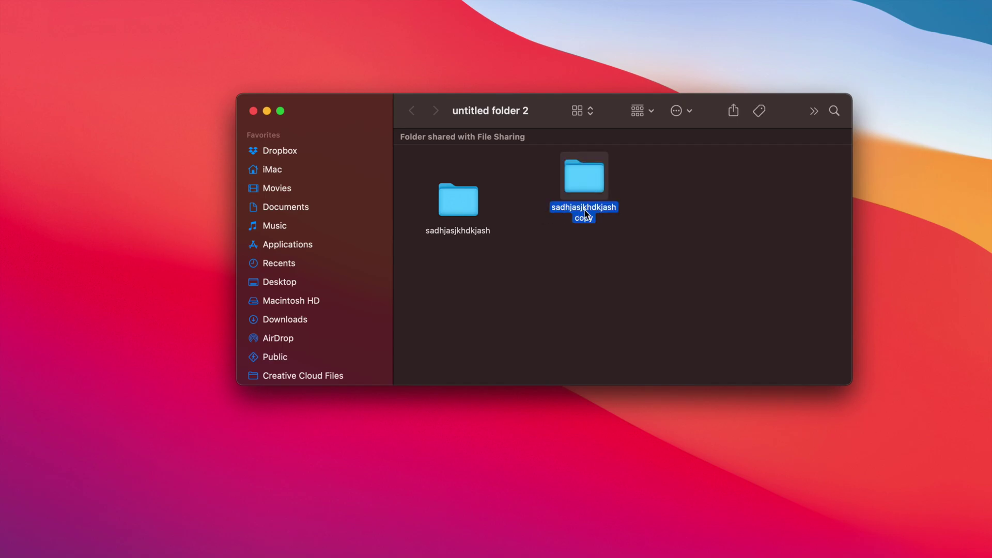
pyautogui.moveTo(587, 185); pyautogui.dragTo(551, 208)
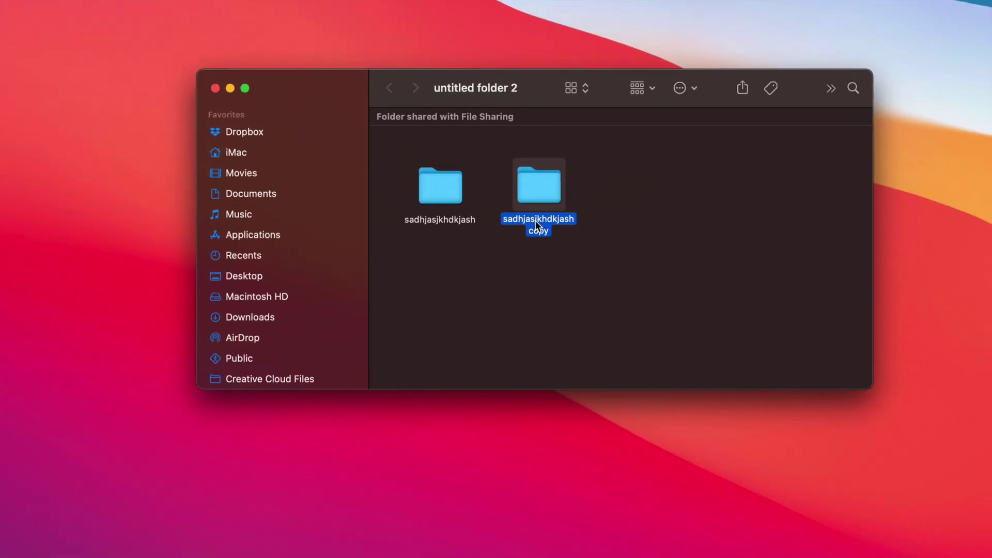
pyautogui.moveTo(538, 98); pyautogui.dragTo(392, 91)
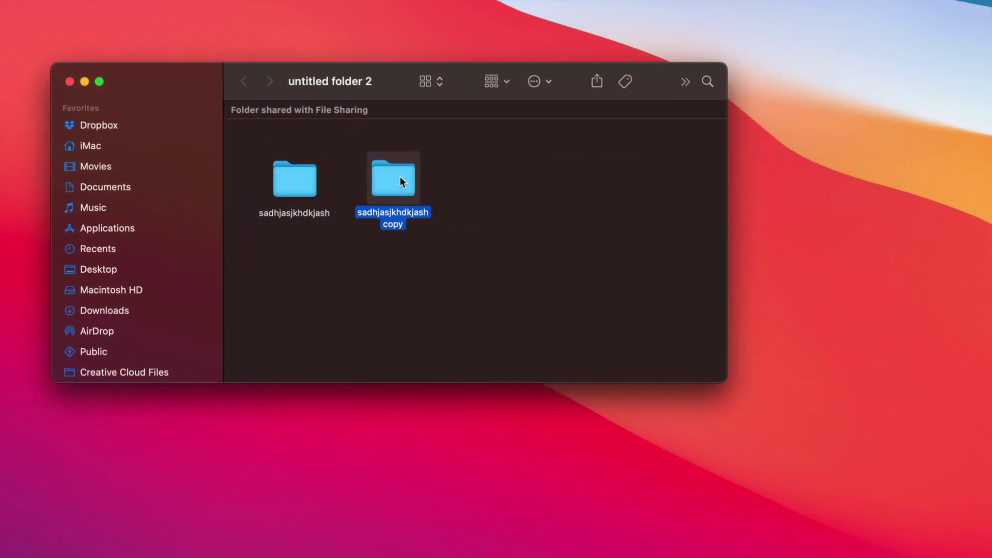
pyautogui.moveTo(396, 95); pyautogui.dragTo(381, 92)
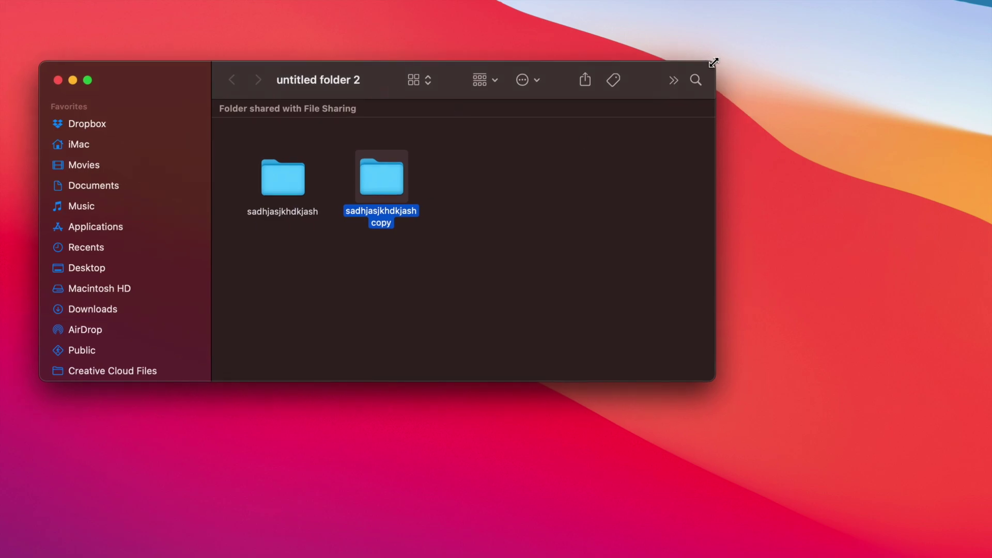
pyautogui.moveTo(717, 62); pyautogui.dragTo(501, 49)
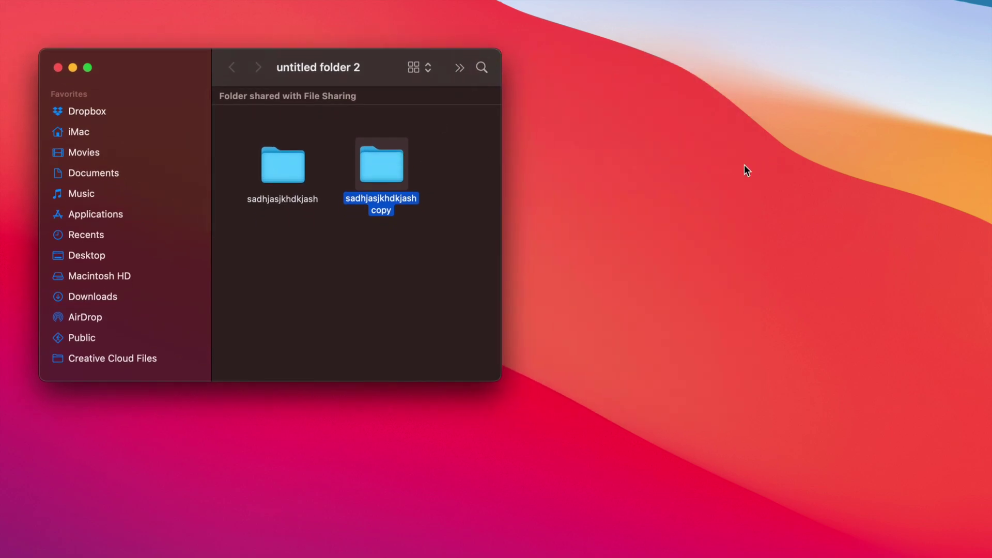
# Step: Paste a copy of sadhjasjkhdkjash onto the desktop beside untitled folder 2
pyautogui.click(291, 167)
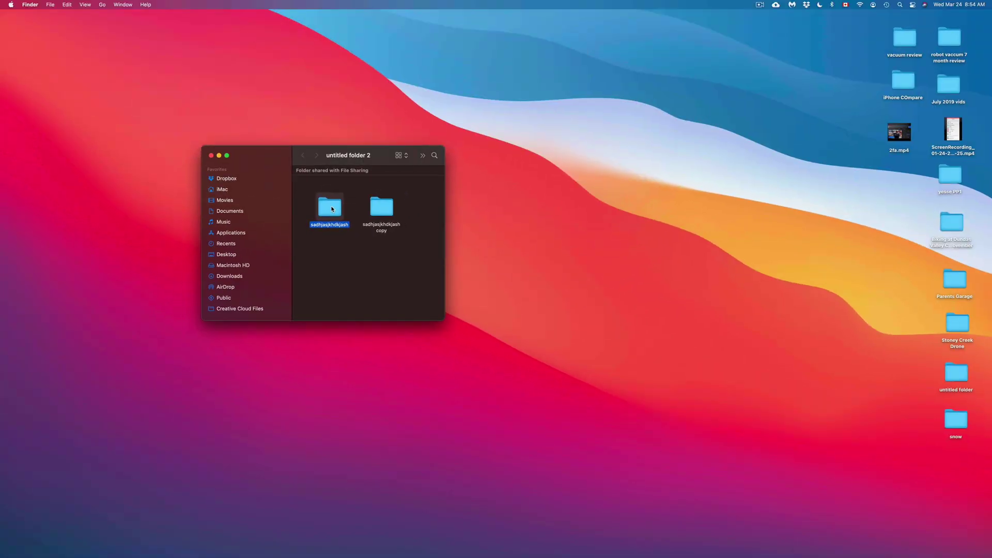
pyautogui.click(588, 211)
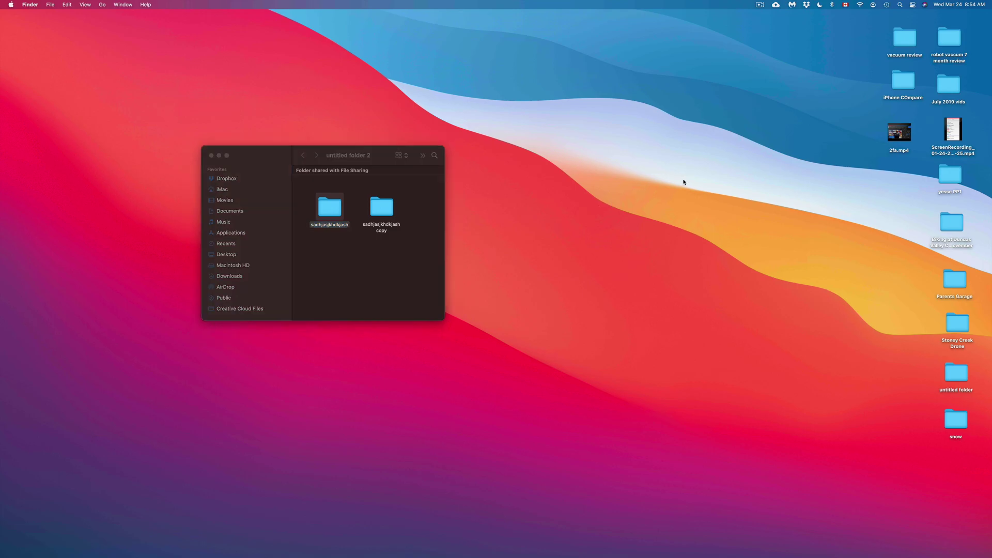
pyautogui.press('super+v')
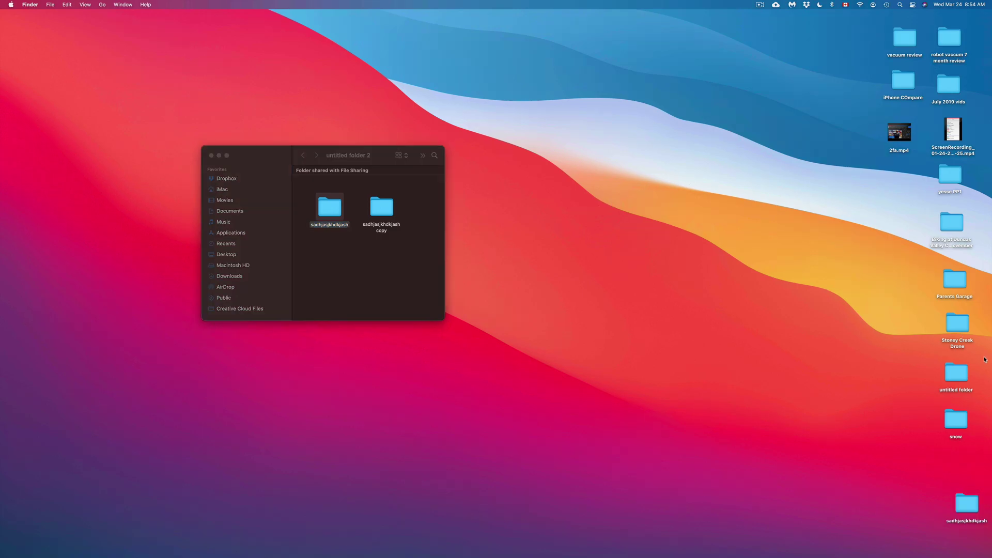
pyautogui.moveTo(971, 508); pyautogui.dragTo(524, 165)
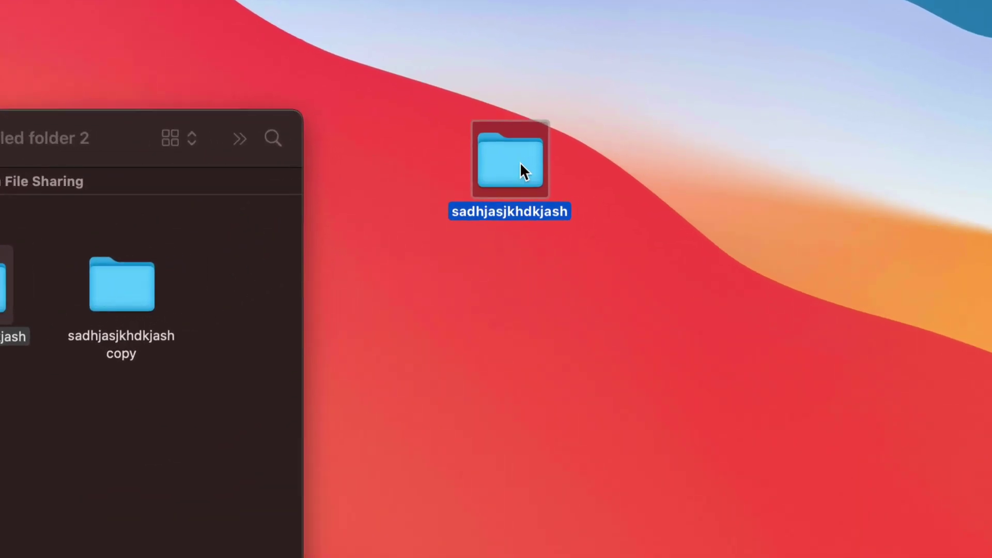
pyautogui.moveTo(521, 166); pyautogui.dragTo(480, 211)
pyautogui.moveTo(430, 269); pyautogui.dragTo(419, 279)
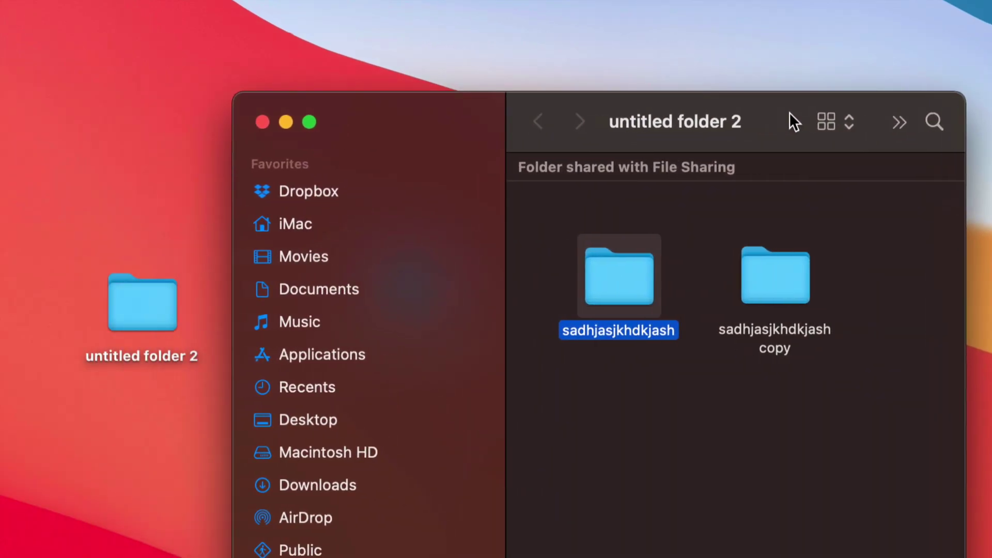
pyautogui.moveTo(789, 112); pyautogui.dragTo(615, 387)
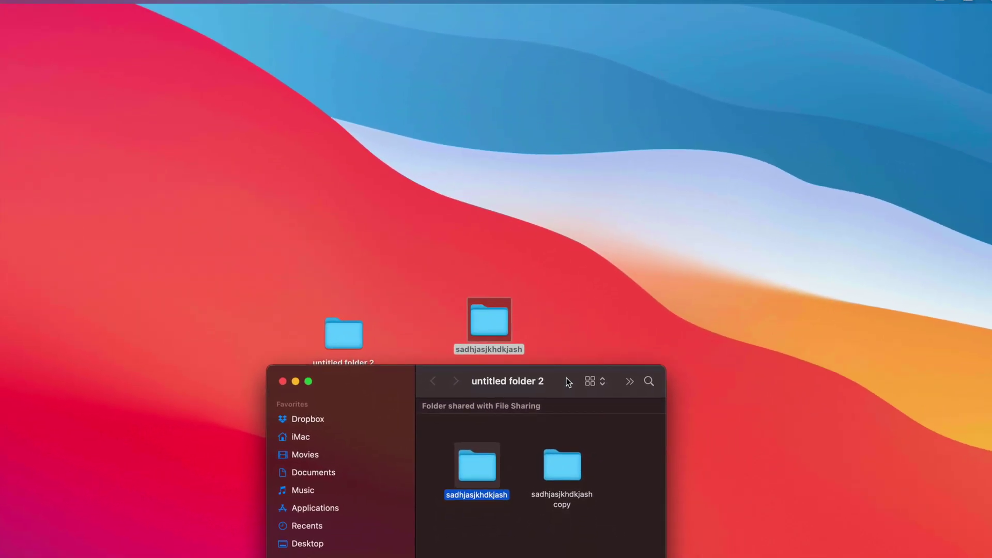
# Step: Drag sadhjasjkhdkjash and its copy to the desktop, replacing the existing desktop folder
pyautogui.moveTo(479, 463); pyautogui.dragTo(568, 314)
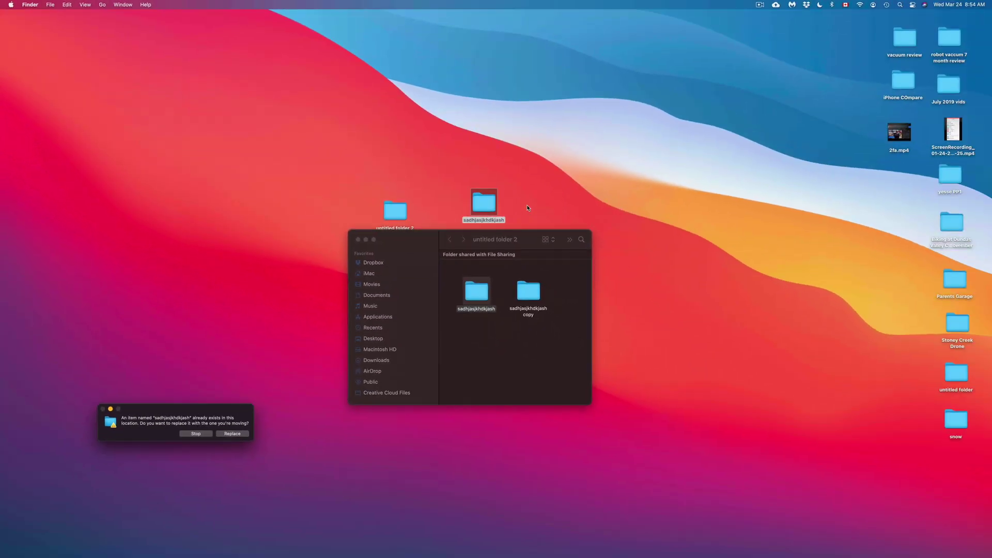
pyautogui.moveTo(202, 412); pyautogui.dragTo(558, 155)
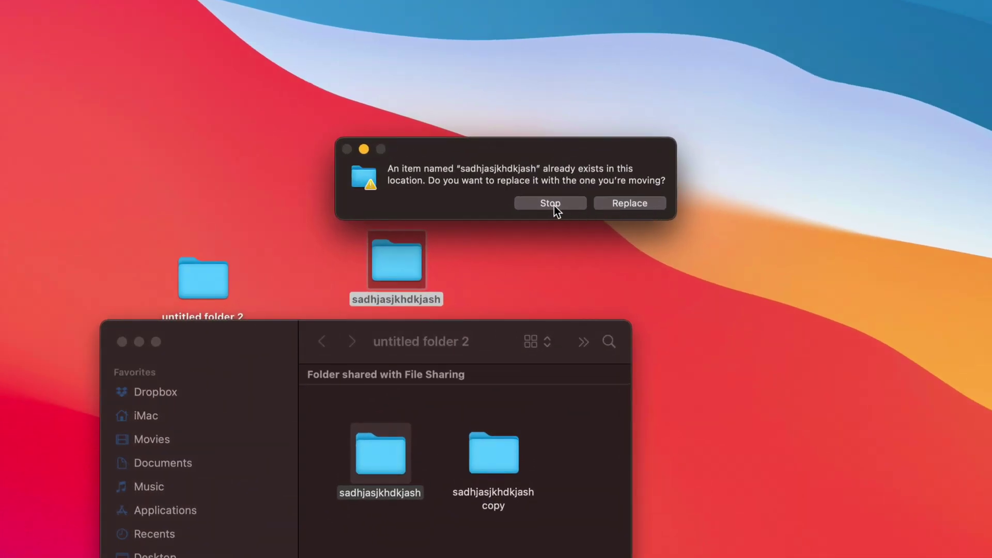
pyautogui.click(621, 205)
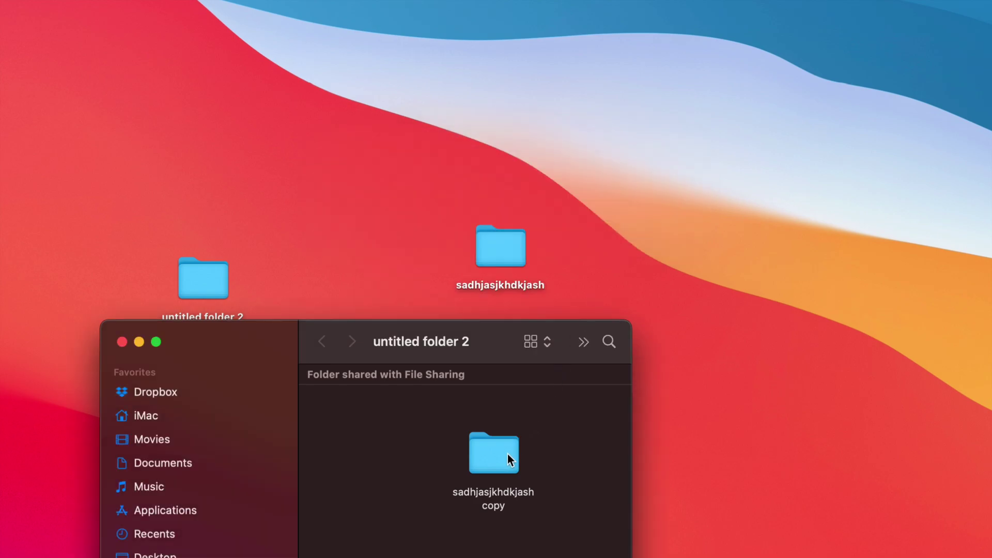
pyautogui.moveTo(508, 453); pyautogui.dragTo(413, 247)
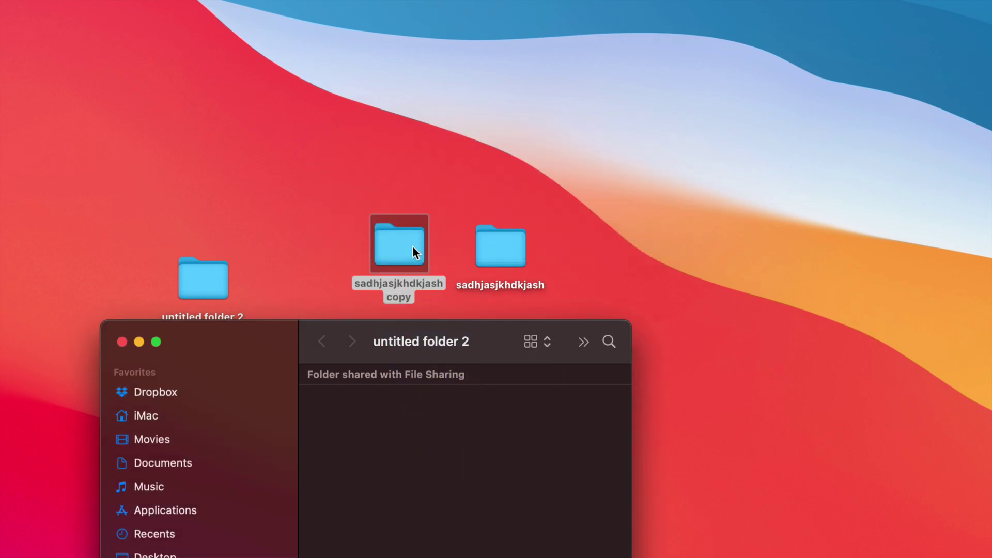
pyautogui.moveTo(495, 336); pyautogui.dragTo(603, 184)
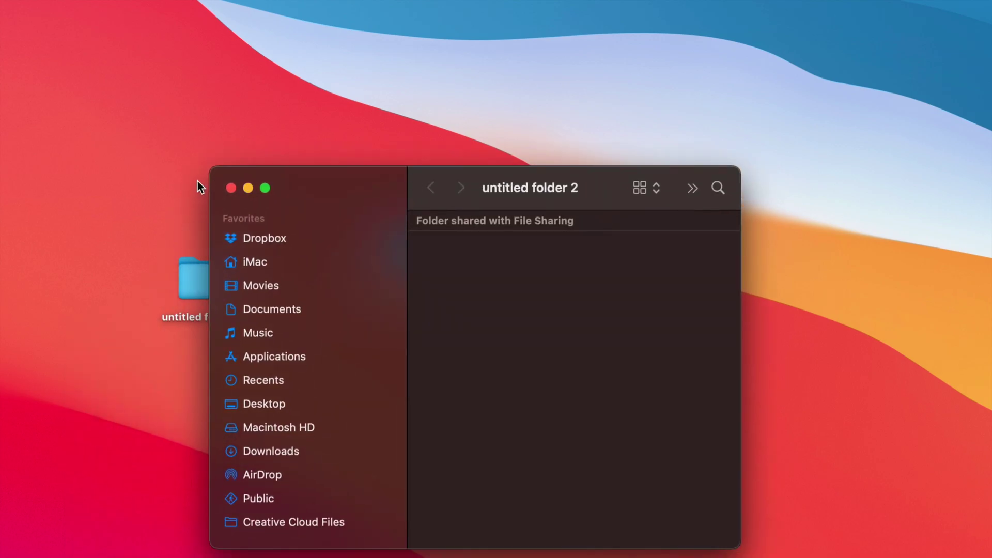
# Step: Close the empty window and line up untitled folder 2 beside the sadhjasjkhdkjash folders
pyautogui.click(231, 188)
pyautogui.click(203, 284)
pyautogui.moveTo(203, 289); pyautogui.dragTo(297, 262)
pyautogui.click(500, 375)
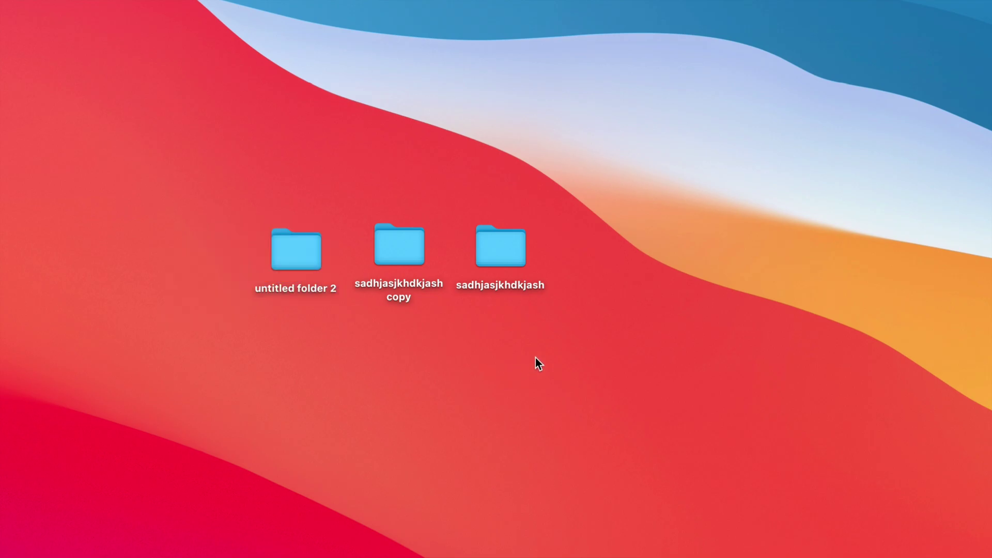
# Step: Copy the desktop sadhjasjkhdkjash folder to the clipboard and deselect it
pyautogui.rightClick(505, 247)
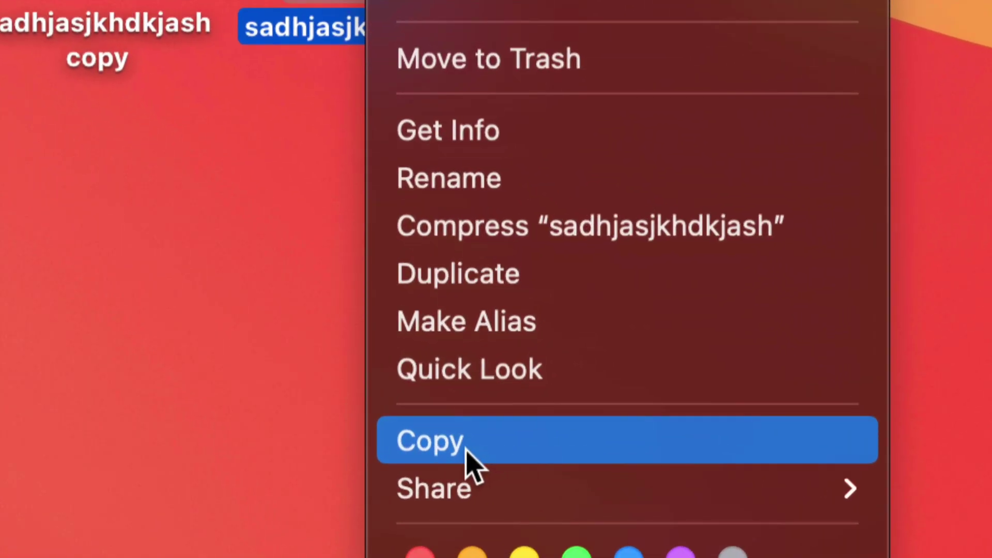
pyautogui.click(466, 450)
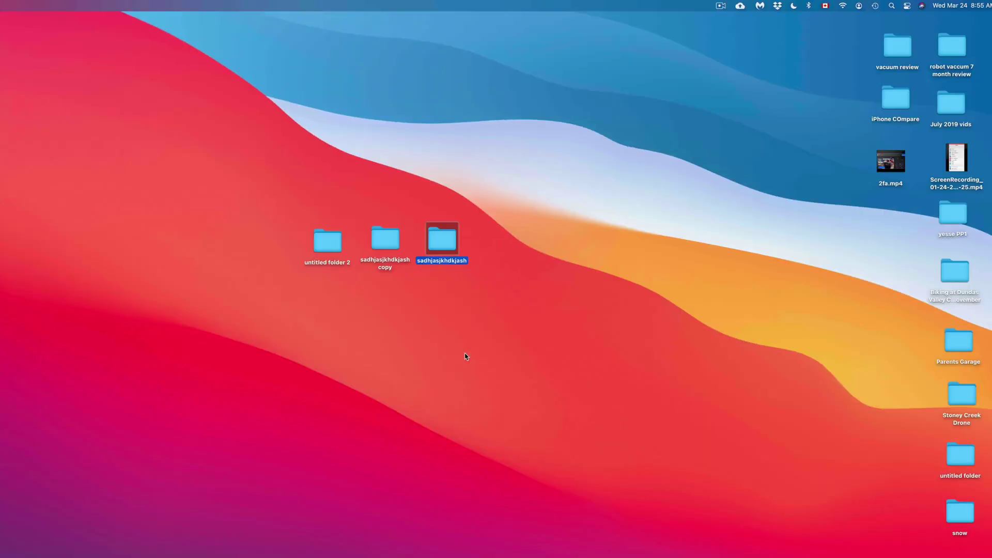
pyautogui.click(489, 289)
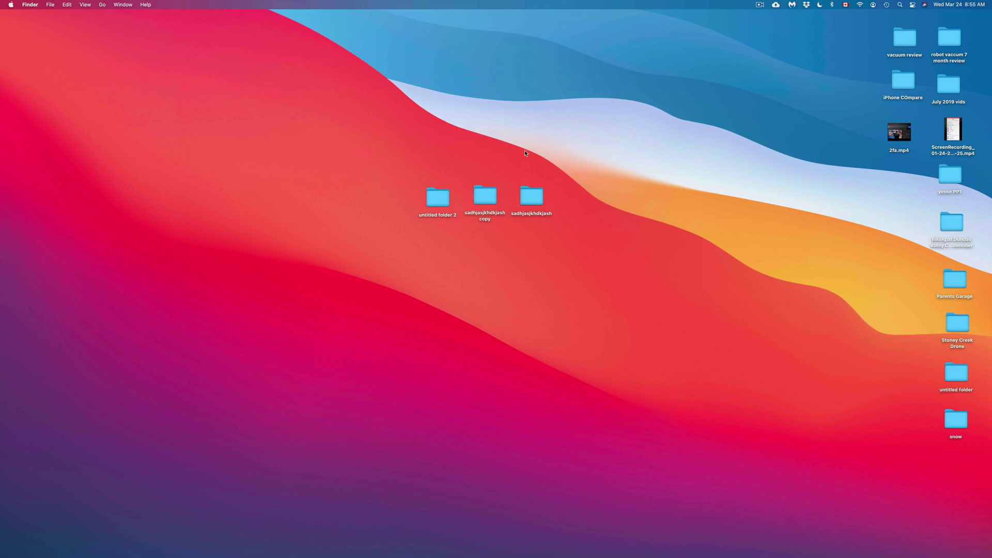
# Step: Paste the copied sadhjasjkhdkjash folder into untitled folder 2 via Paste Item
pyautogui.doubleClick(441, 197)
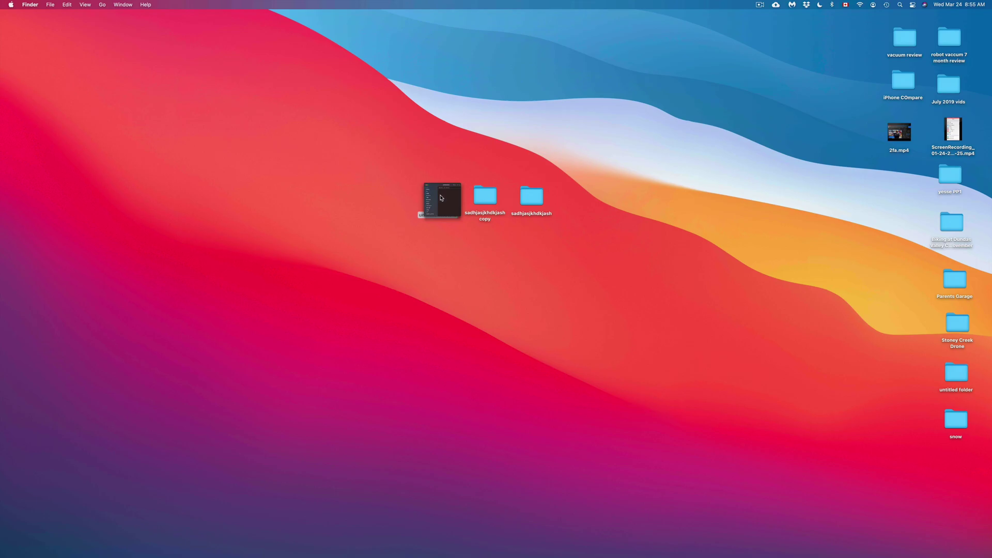
pyautogui.moveTo(467, 177); pyautogui.dragTo(424, 177)
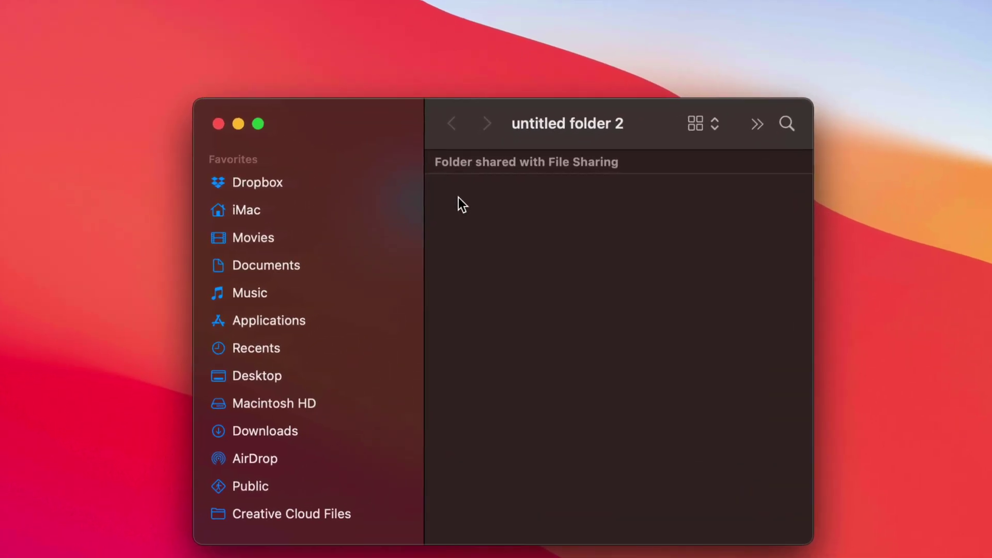
pyautogui.rightClick(489, 222)
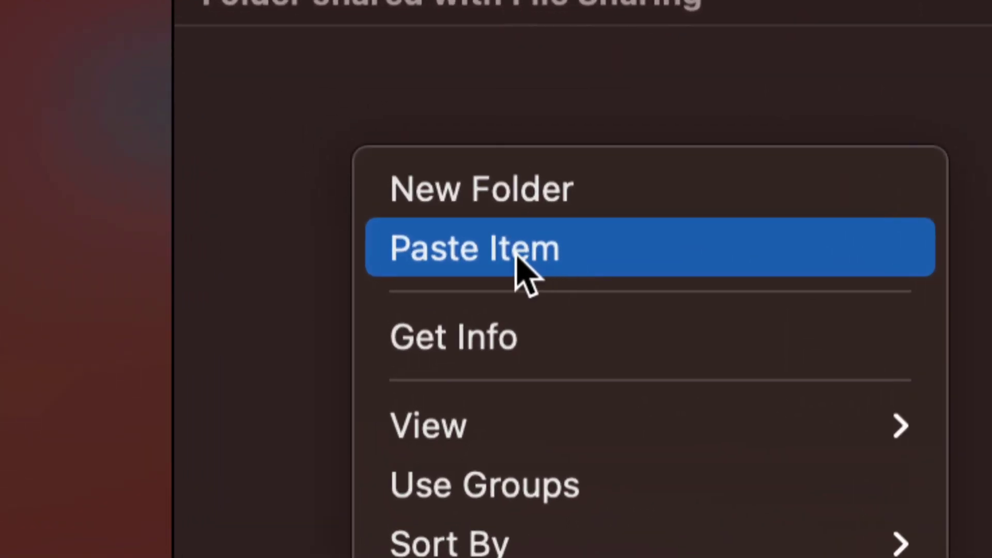
pyautogui.click(515, 259)
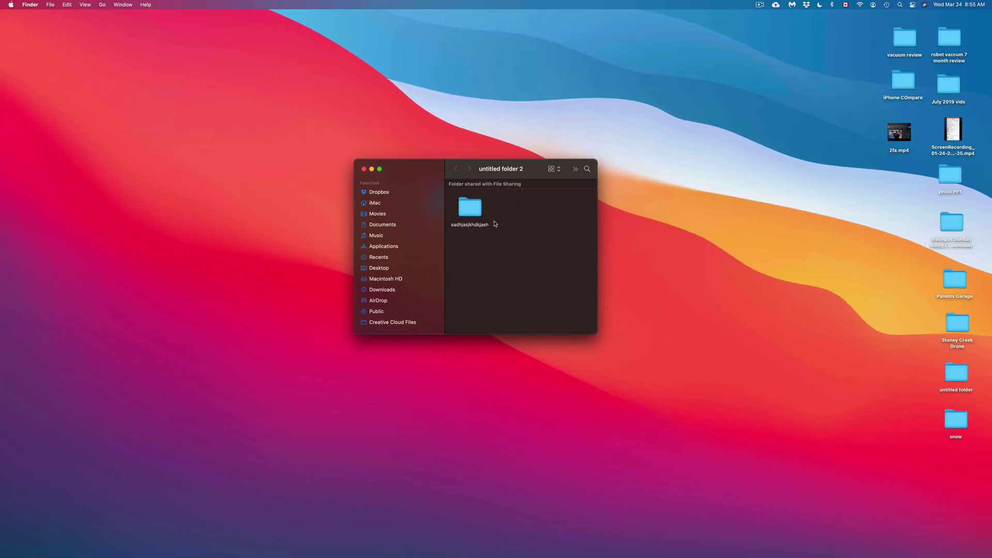
pyautogui.moveTo(435, 179); pyautogui.dragTo(409, 252)
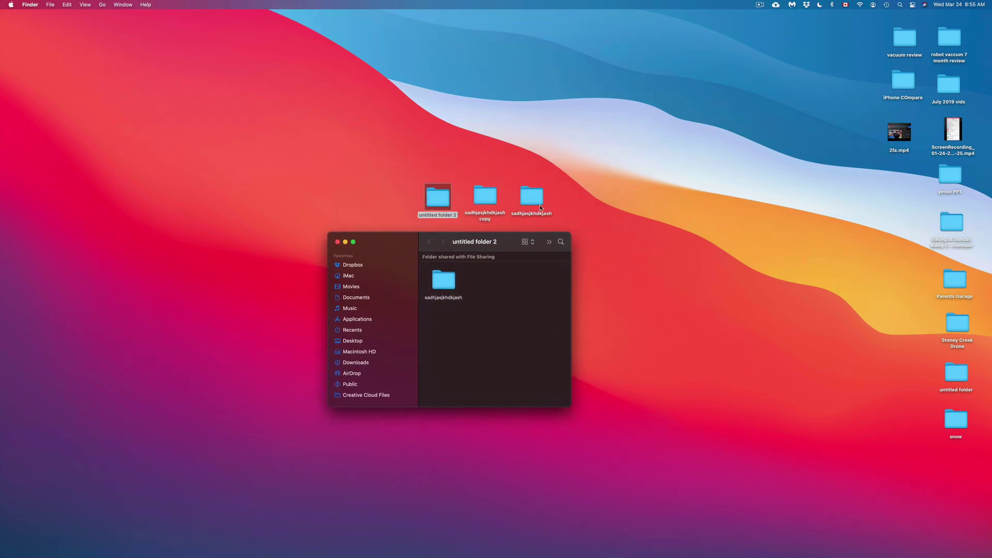
# Step: Copy the 'sadhjasjkhdkjash copy' folder from the desktop
pyautogui.click(561, 208)
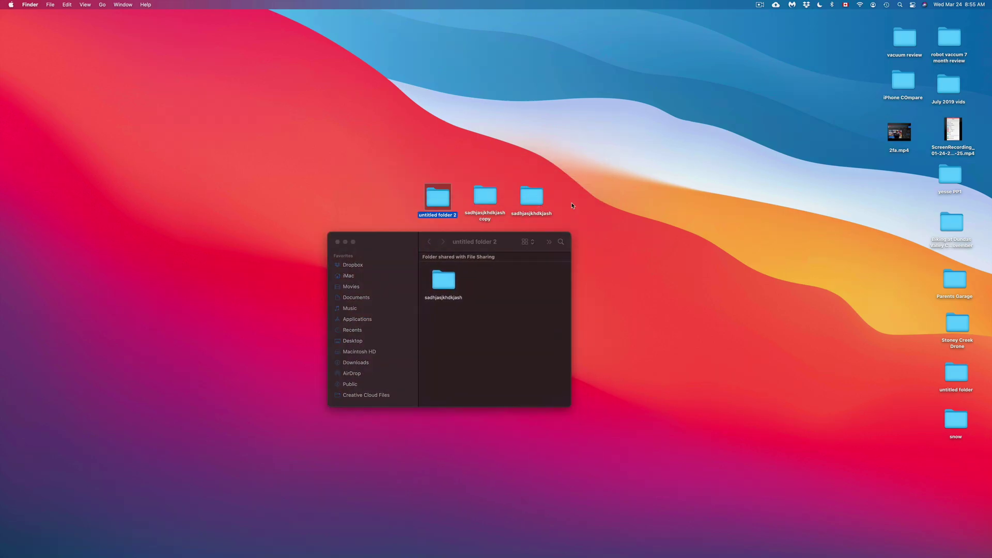
pyautogui.click(572, 205)
pyautogui.click(493, 201)
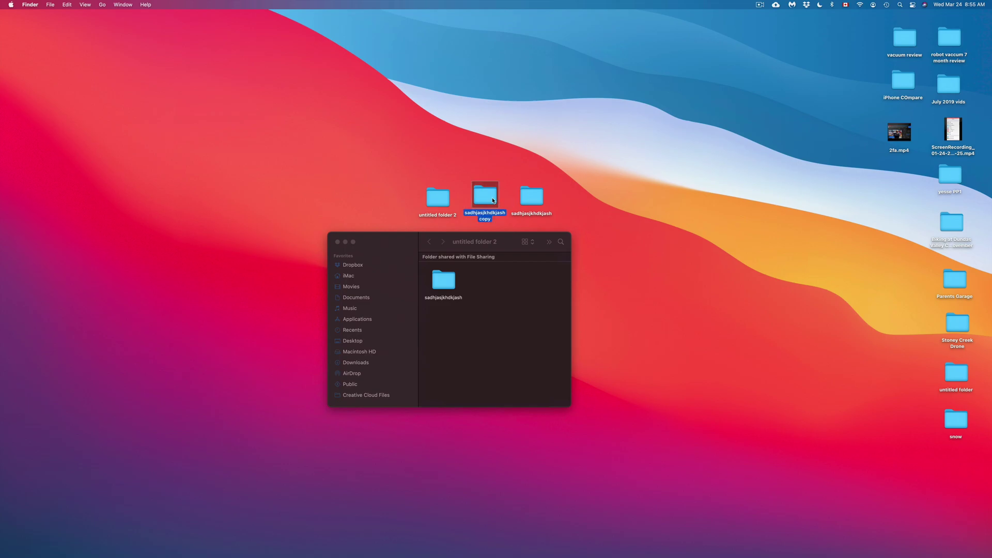
pyautogui.rightClick(493, 201)
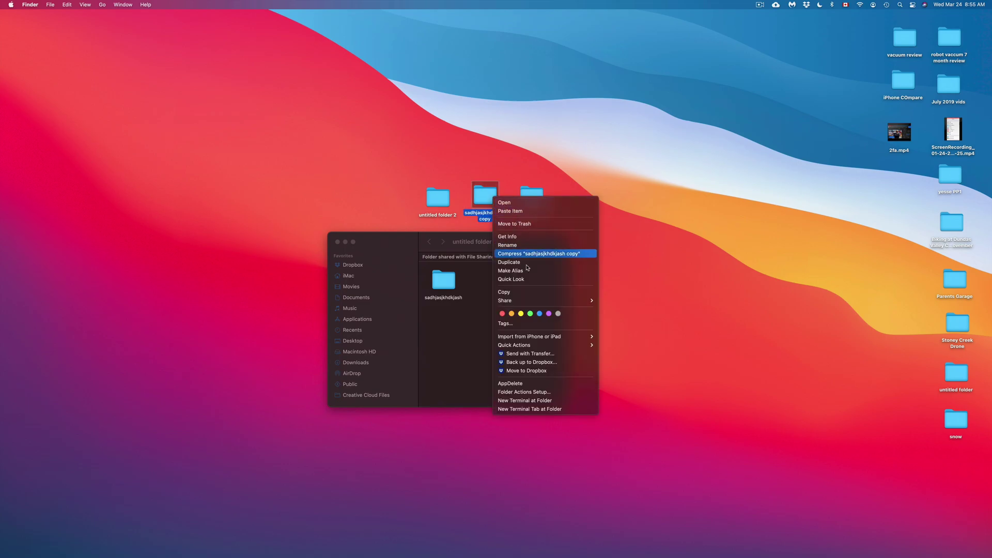
pyautogui.click(517, 292)
# Step: Paste 'sadhjasjkhdkjash copy' into the untitled folder 2 window
pyautogui.click(500, 290)
pyautogui.rightClick(495, 289)
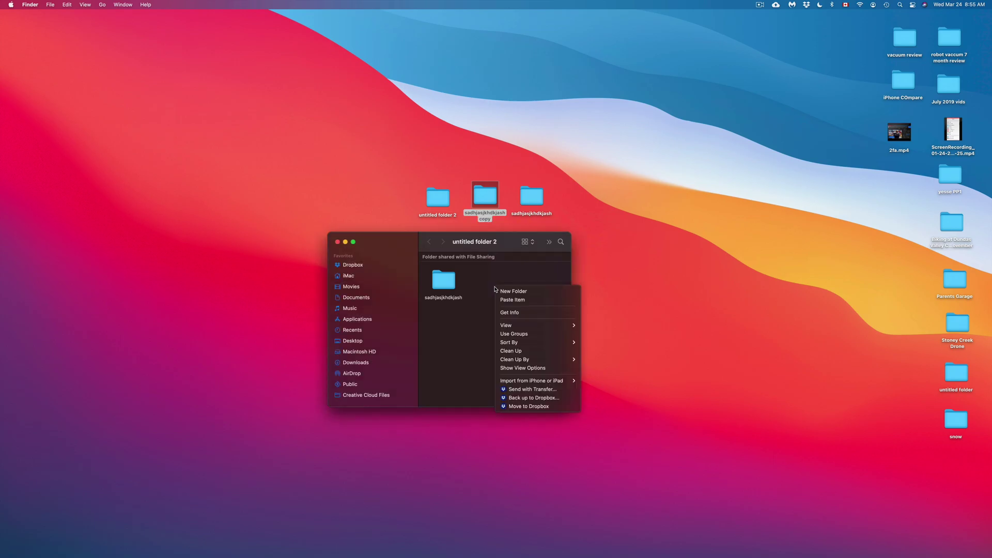
pyautogui.click(520, 299)
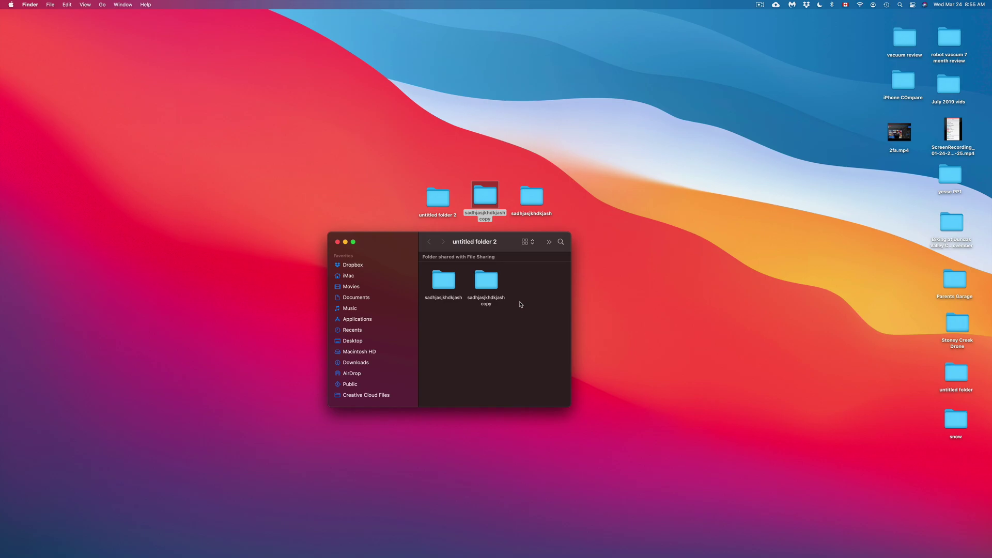
# Step: Move 2fa.mp4 beside the three desktop folders and shift the folder window top-left
pyautogui.click(908, 136)
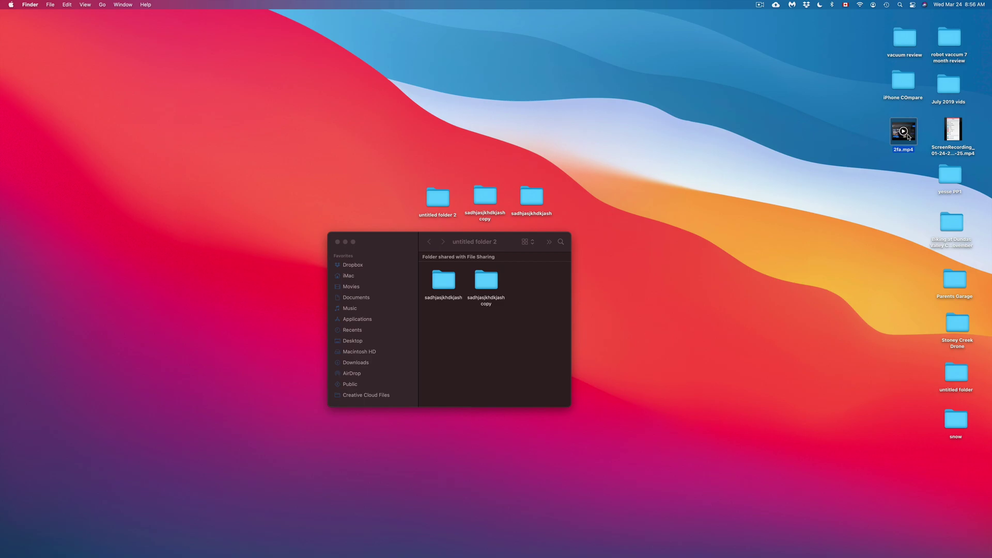
pyautogui.moveTo(911, 138); pyautogui.dragTo(595, 203)
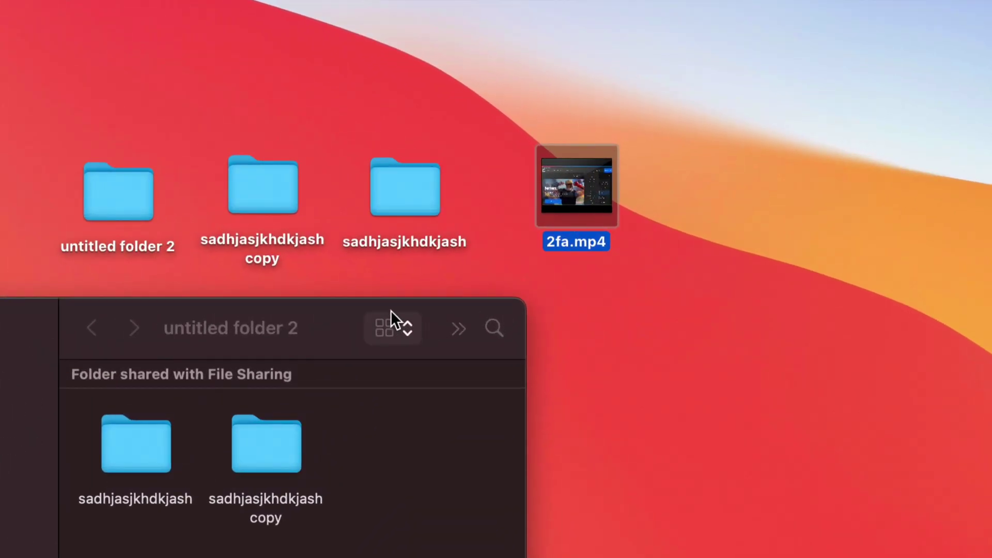
pyautogui.click(391, 312)
pyautogui.click(327, 113)
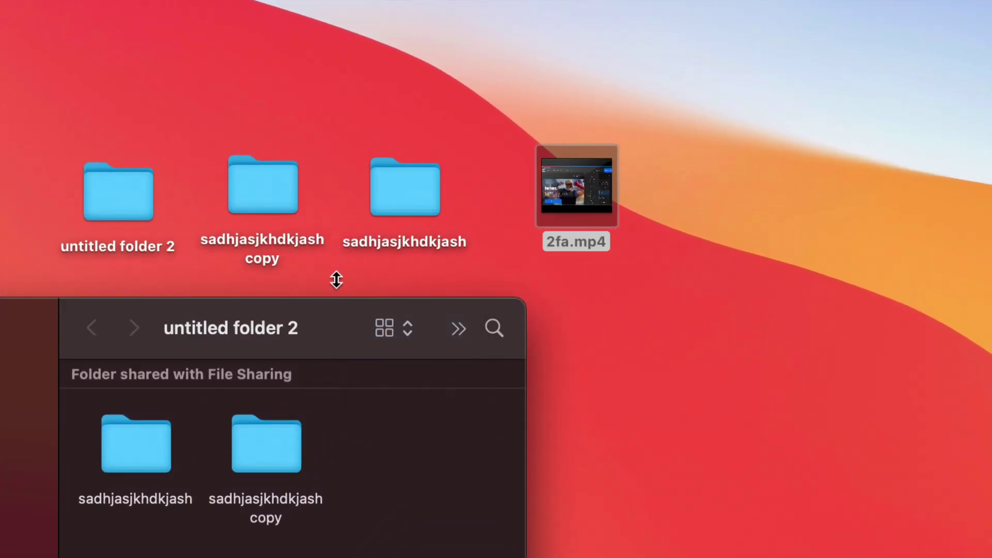
pyautogui.moveTo(336, 309); pyautogui.dragTo(321, 41)
# Step: Copy 2fa.mp4 and paste it into untitled folder 2
pyautogui.moveTo(576, 177)
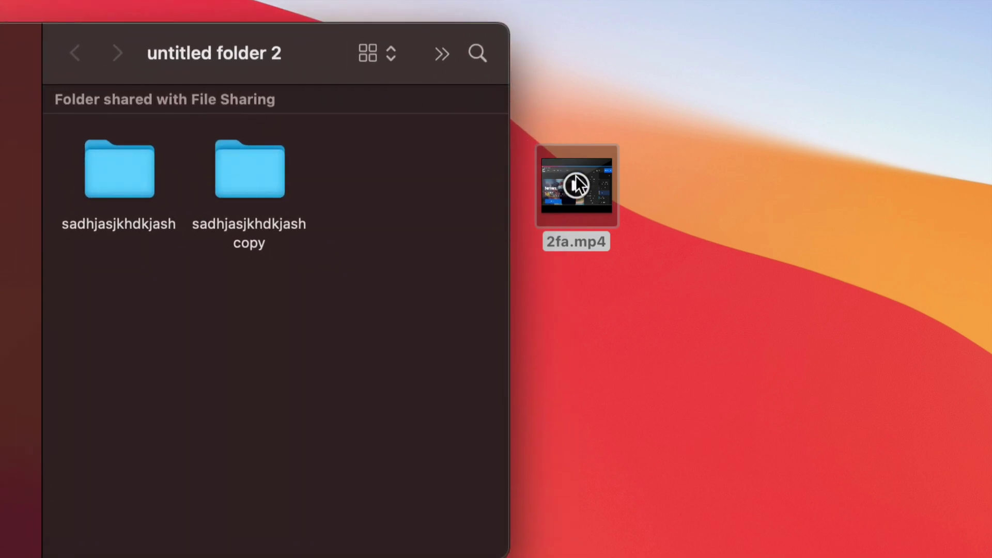
pyautogui.rightClick(603, 201)
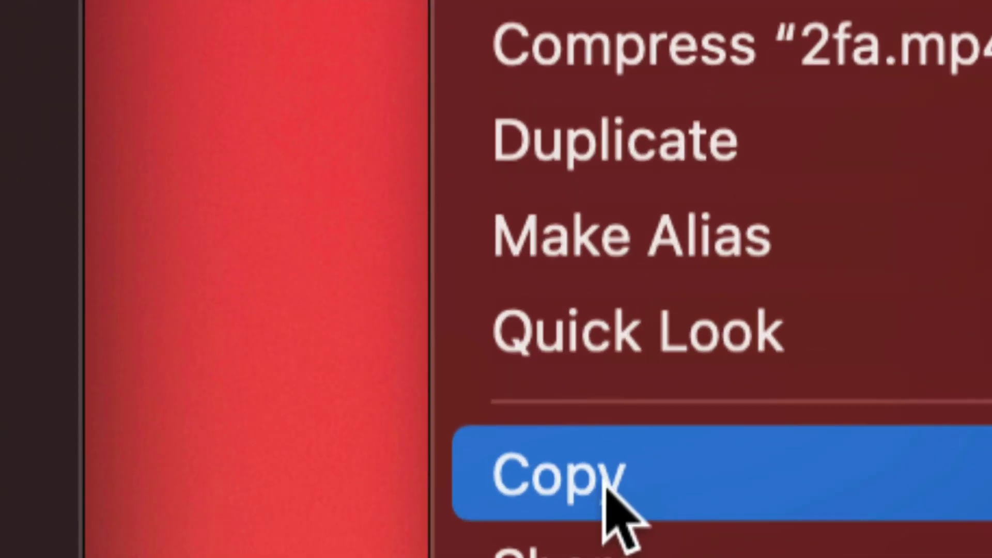
pyautogui.click(652, 491)
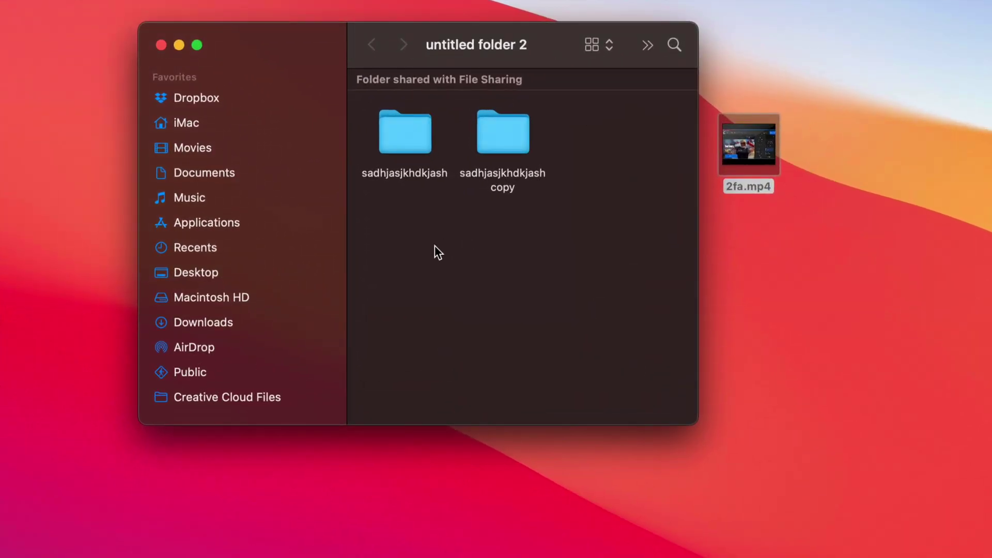
pyautogui.rightClick(451, 239)
pyautogui.click(483, 276)
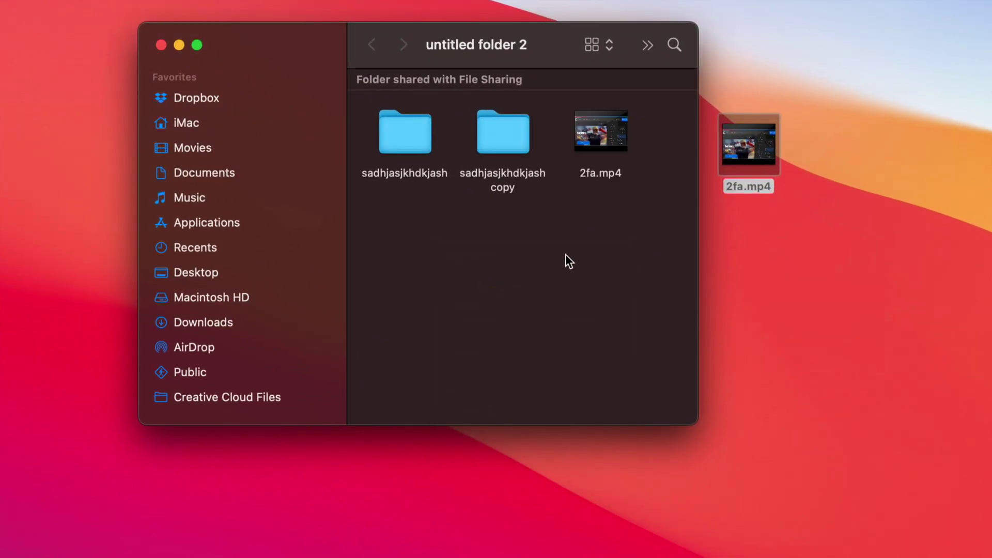
pyautogui.moveTo(594, 23); pyautogui.dragTo(567, 48)
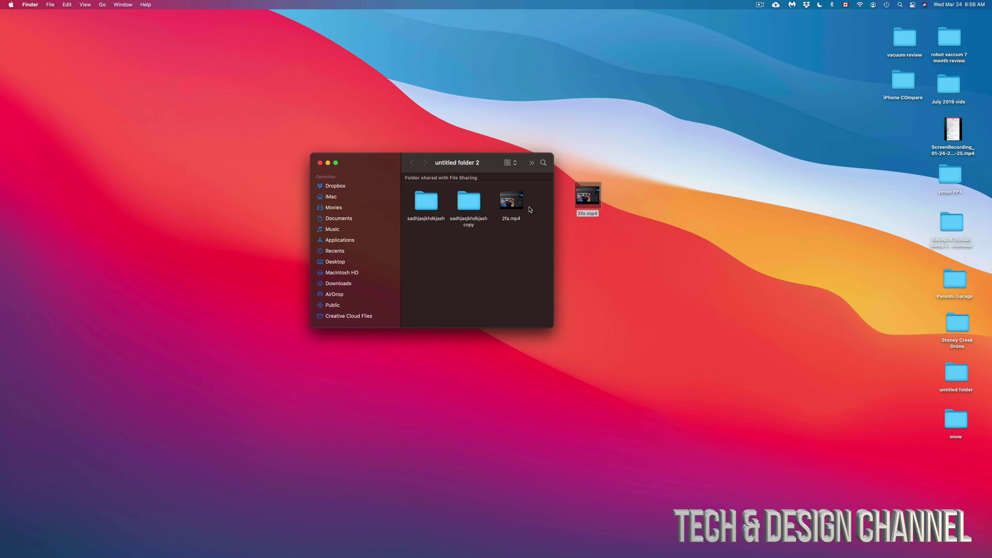
# Step: Close the folder window and open System Preferences' Trackpad pane showing Secondary click
pyautogui.press('super+w')
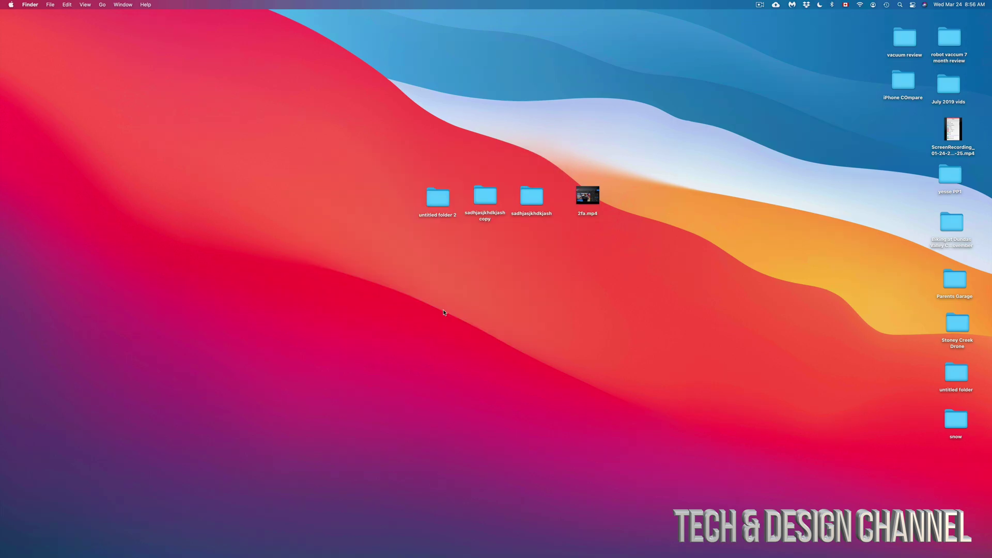
pyautogui.moveTo(506, 555)
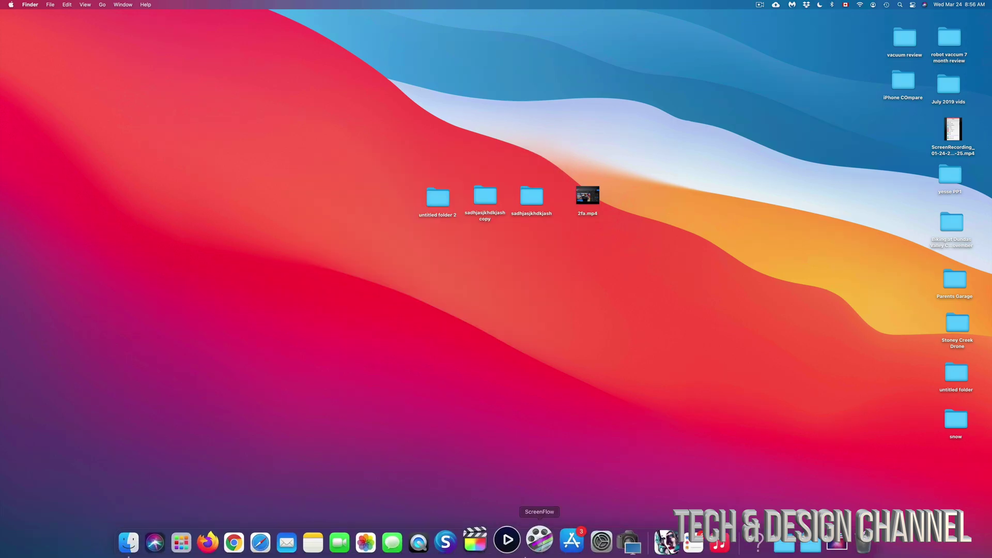
pyautogui.click(588, 555)
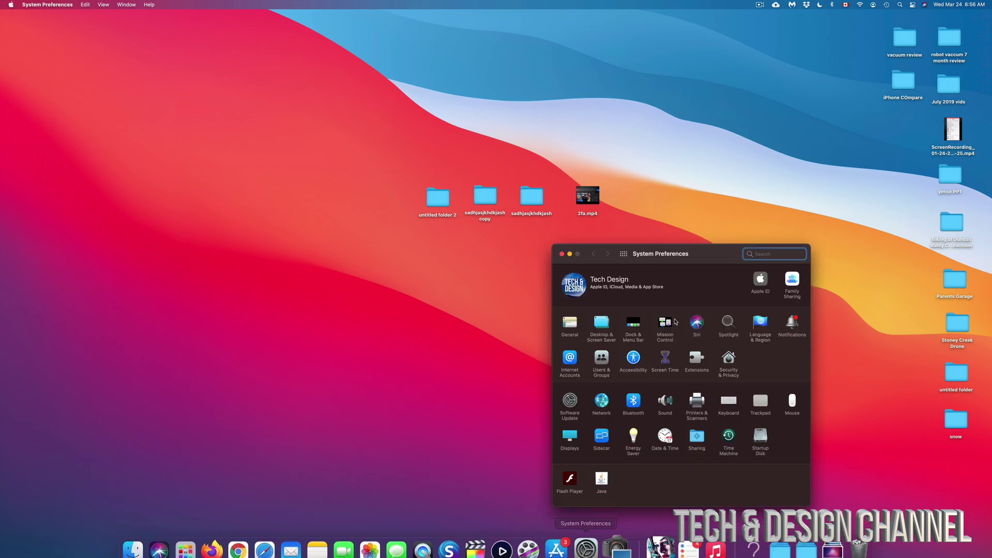
pyautogui.moveTo(640, 247); pyautogui.dragTo(521, 161)
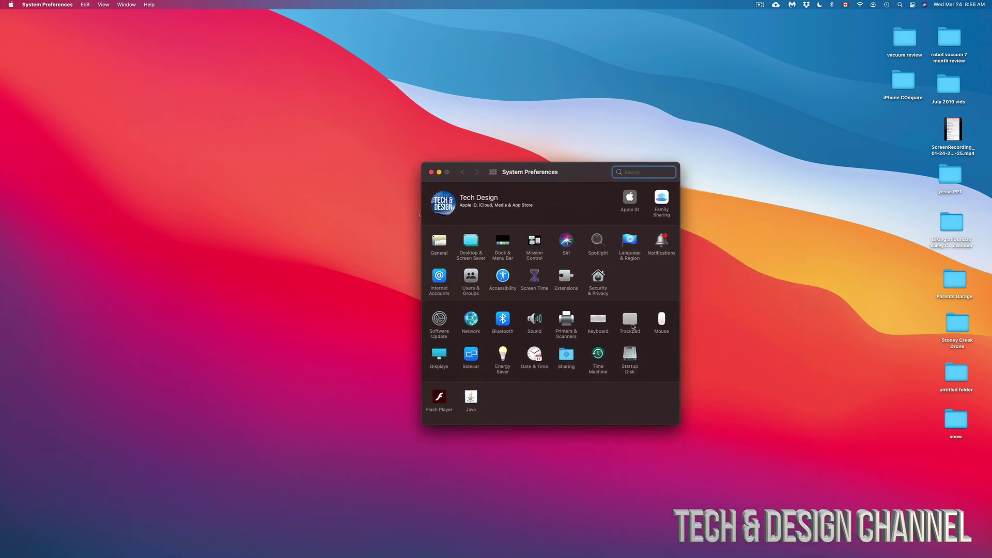
pyautogui.click(630, 319)
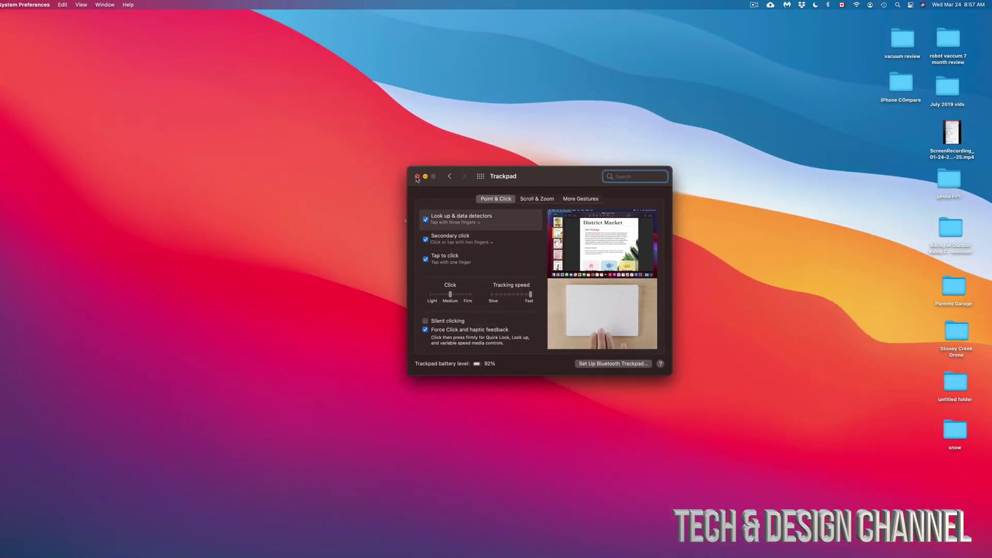
# Step: Close the Trackpad preferences and select untitled folder 2 and both sadhjasjkhdkjash folders on the desktop
pyautogui.click(417, 176)
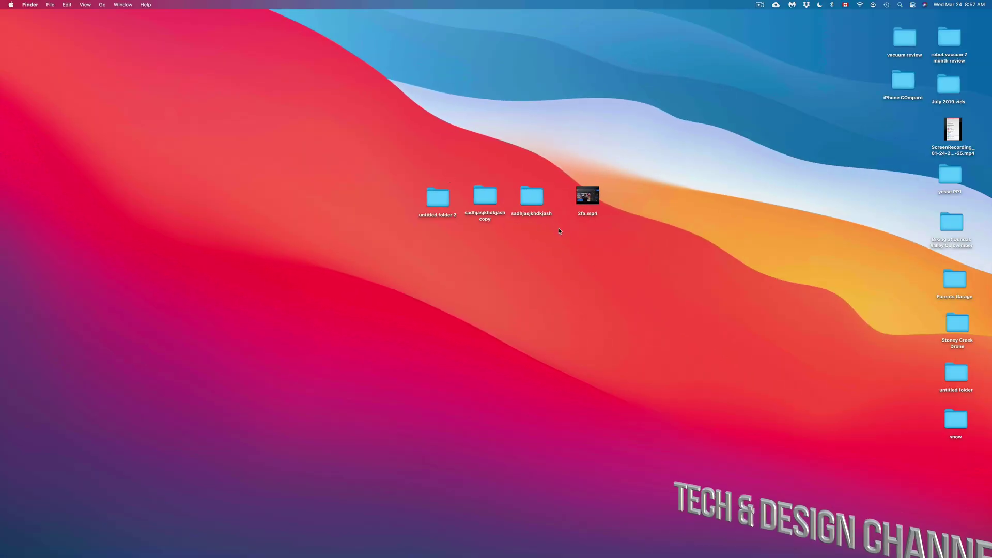
pyautogui.moveTo(620, 267); pyautogui.dragTo(438, 190)
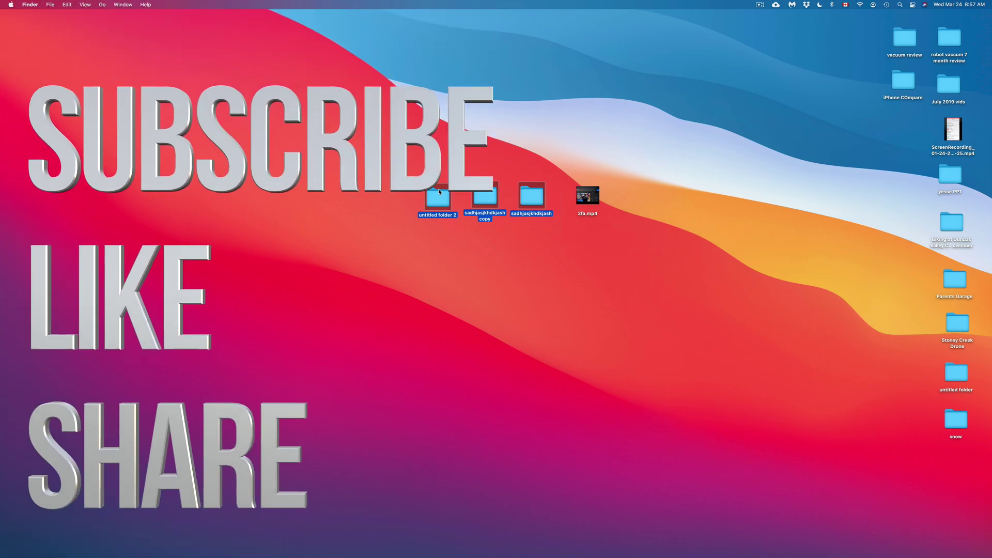